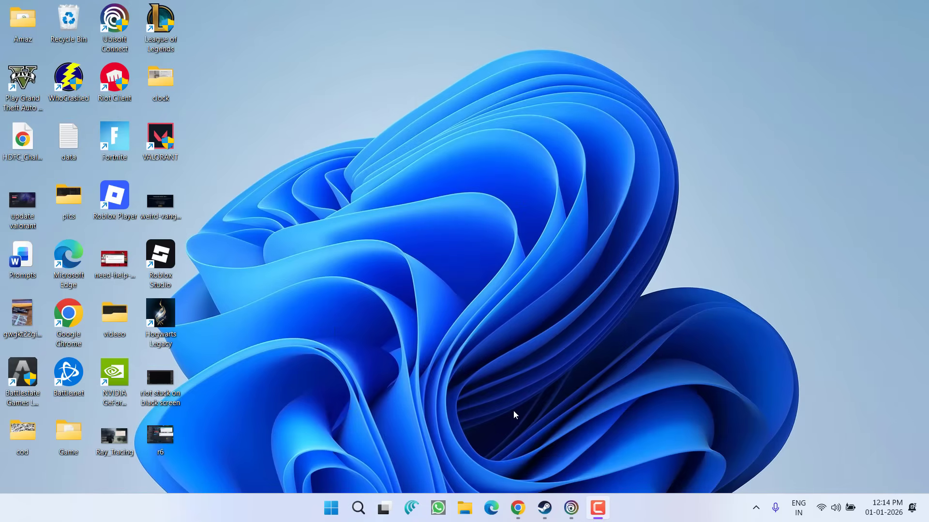
{"action": "left_click", "coordinate": [570, 508]}
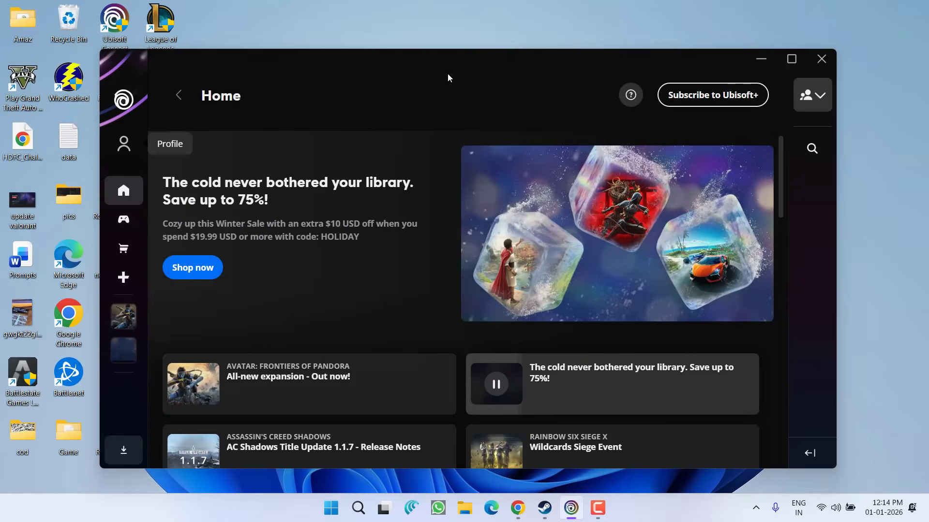
{"action": "left_click", "coordinate": [124, 145]}
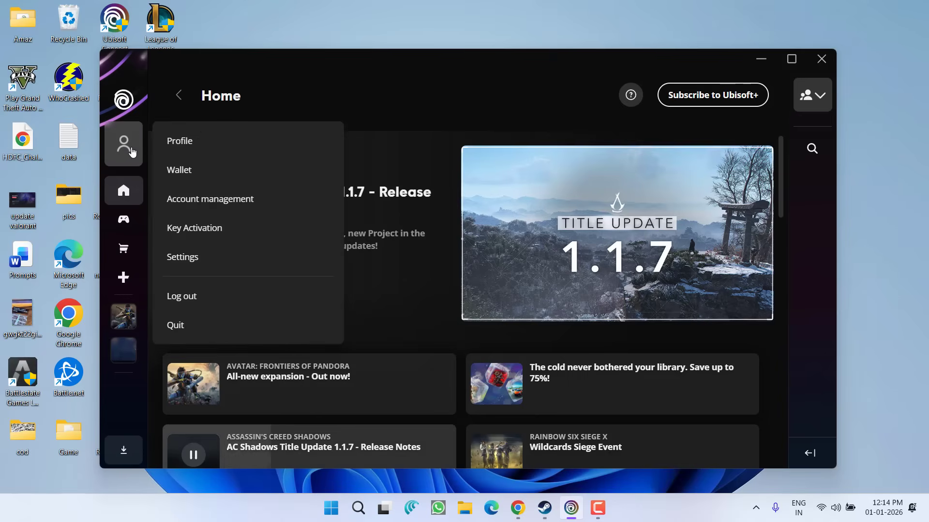
{"action": "left_click", "coordinate": [201, 298]}
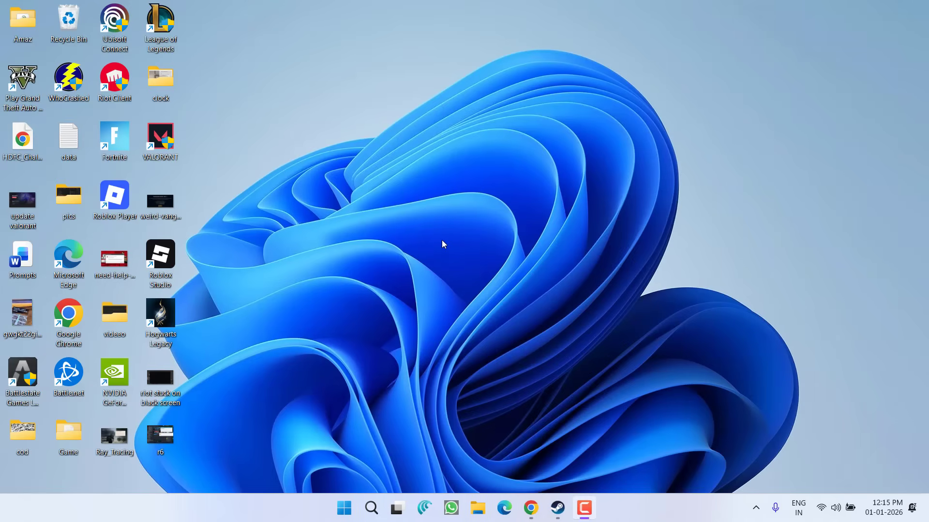
Verify the integrity of the Rainbow Six Siege X game files from its Steam properties
{"action": "left_click", "coordinate": [558, 507]}
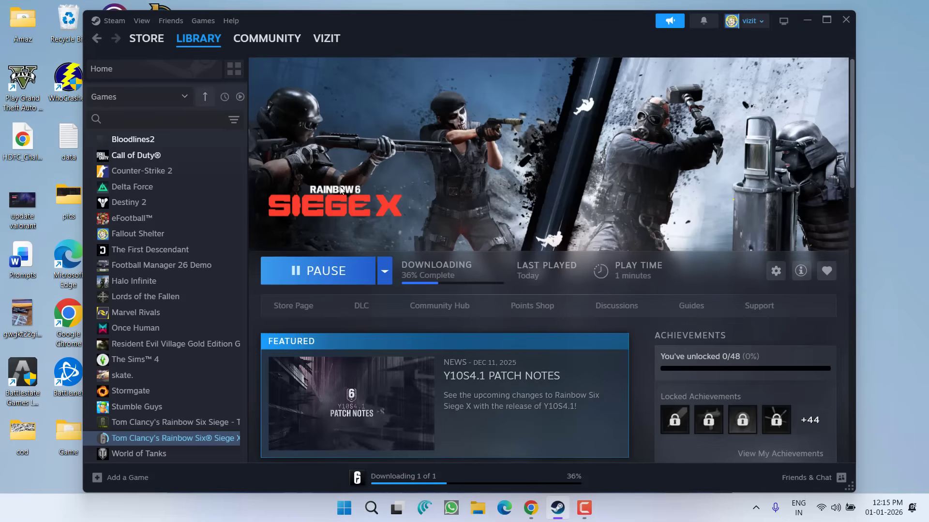
{"action": "right_click", "coordinate": [180, 443]}
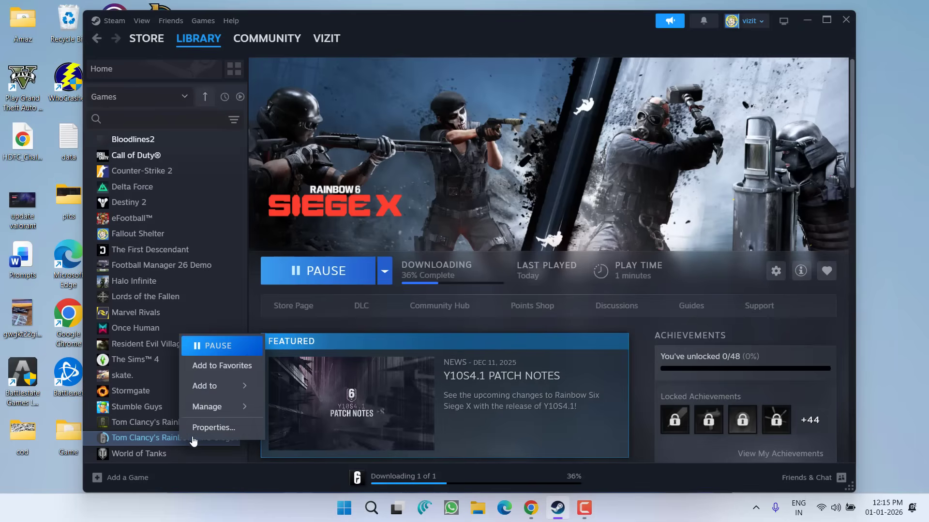
{"action": "left_click", "coordinate": [211, 427]}
{"action": "left_click", "coordinate": [238, 203]}
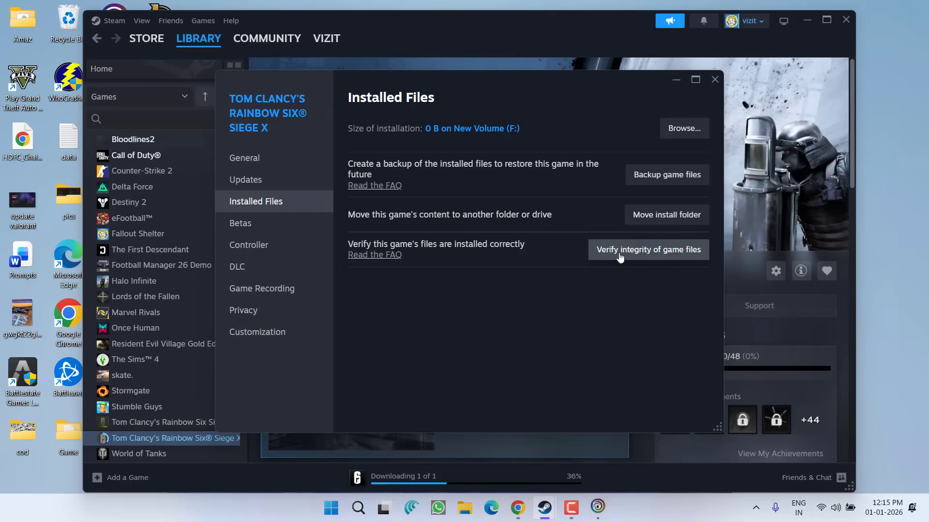
{"action": "left_click", "coordinate": [714, 79]}
Close the Ubisoft login window and minimize Steam to reveal the desktop
{"action": "mouse_move", "coordinate": [597, 507]}
{"action": "left_click", "coordinate": [606, 516]}
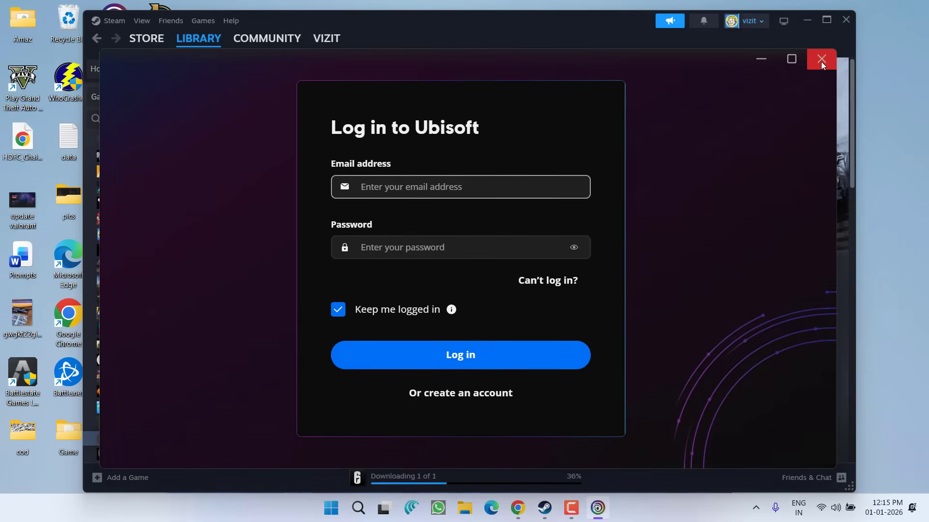
{"action": "left_click", "coordinate": [820, 62]}
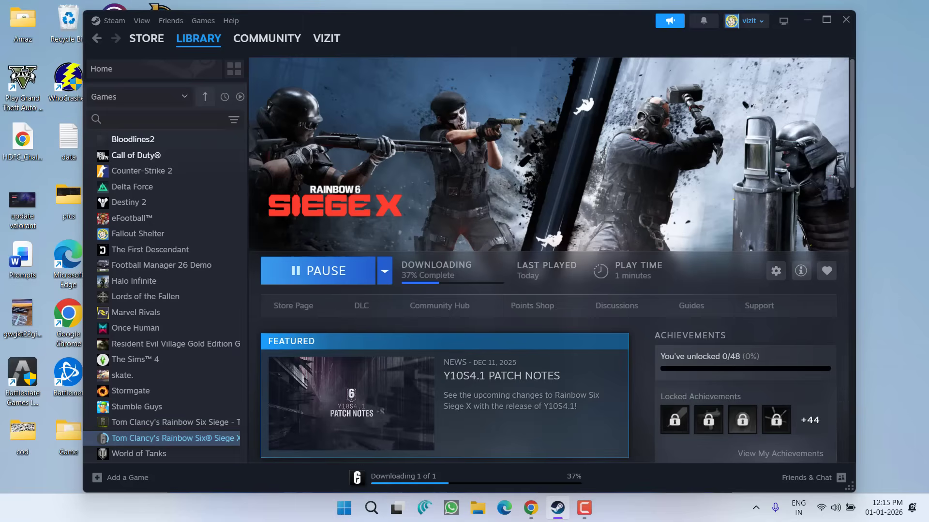
{"action": "left_click", "coordinate": [806, 20]}
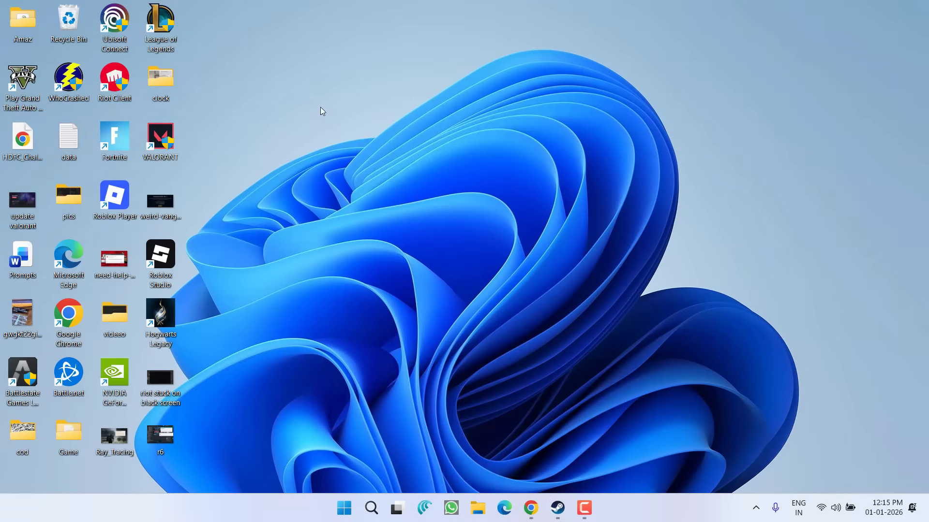
Tick 'Run this program as an administrator' in the Ubisoft Connect shortcut's Compatibility settings
{"action": "right_click", "coordinate": [121, 21]}
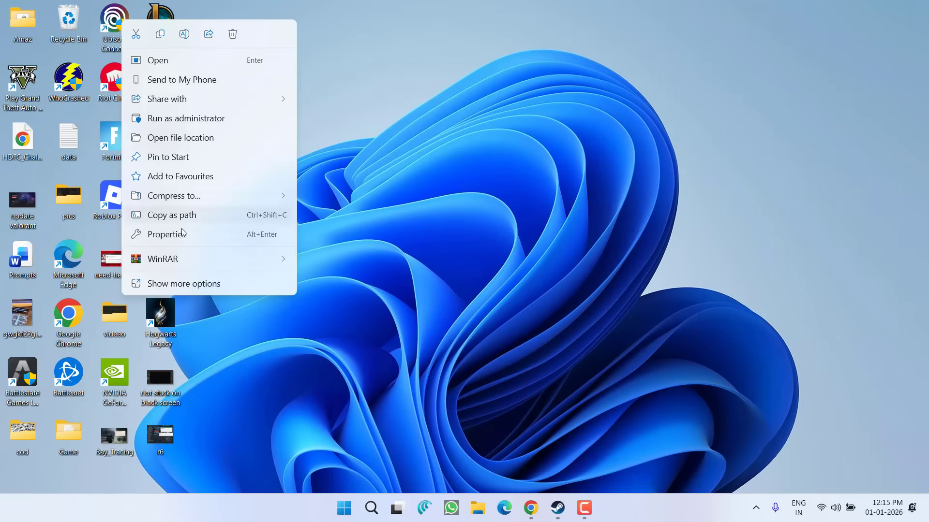
{"action": "left_click", "coordinate": [167, 234]}
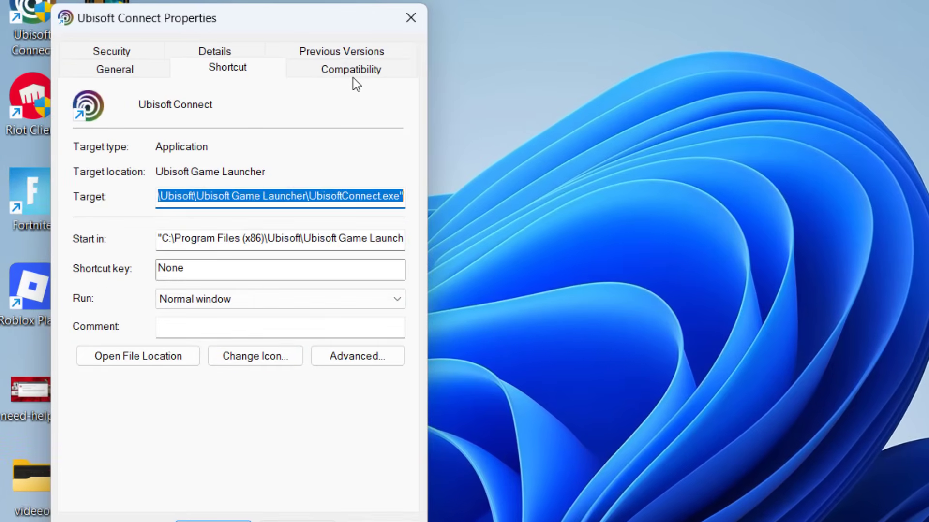
{"action": "left_click", "coordinate": [352, 77]}
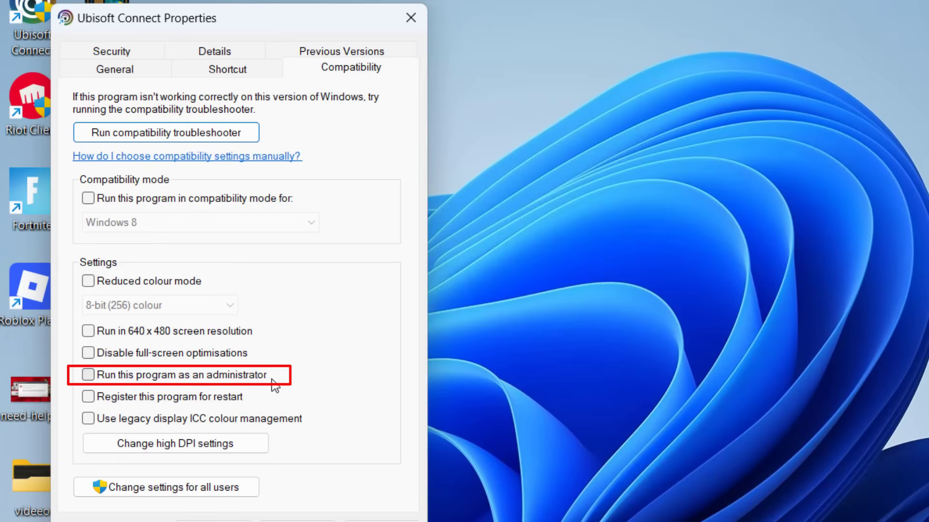
{"action": "left_click", "coordinate": [209, 380]}
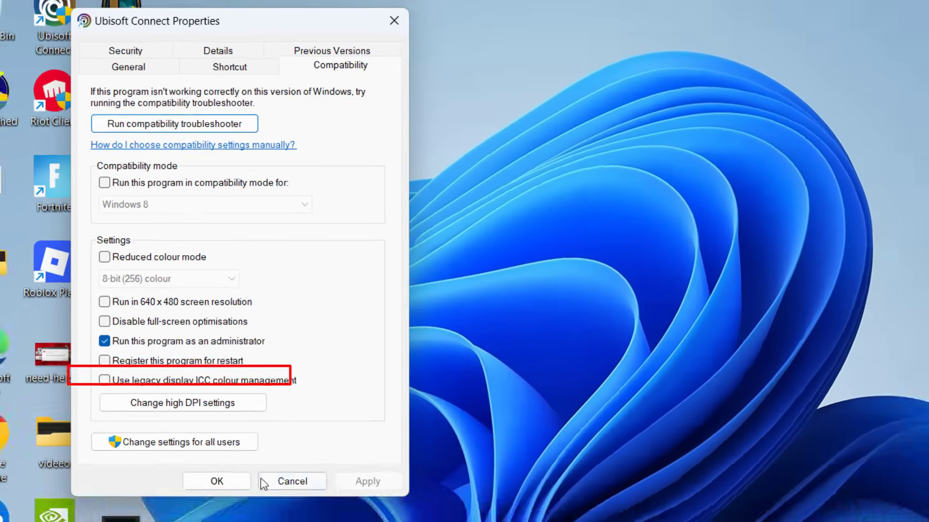
Save the admin setting, then open Program Files (x86) and select the Ubisoft folder
{"action": "left_click", "coordinate": [216, 481]}
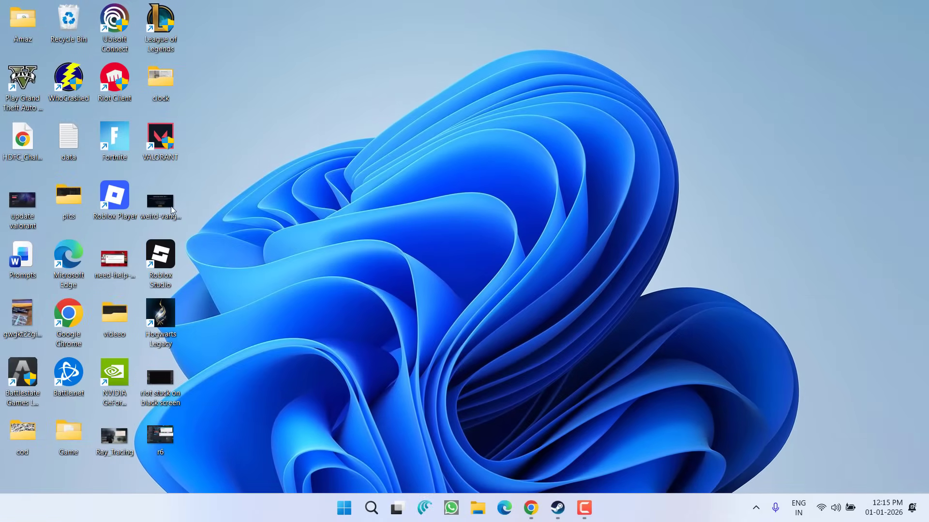
{"action": "right_click", "coordinate": [120, 28]}
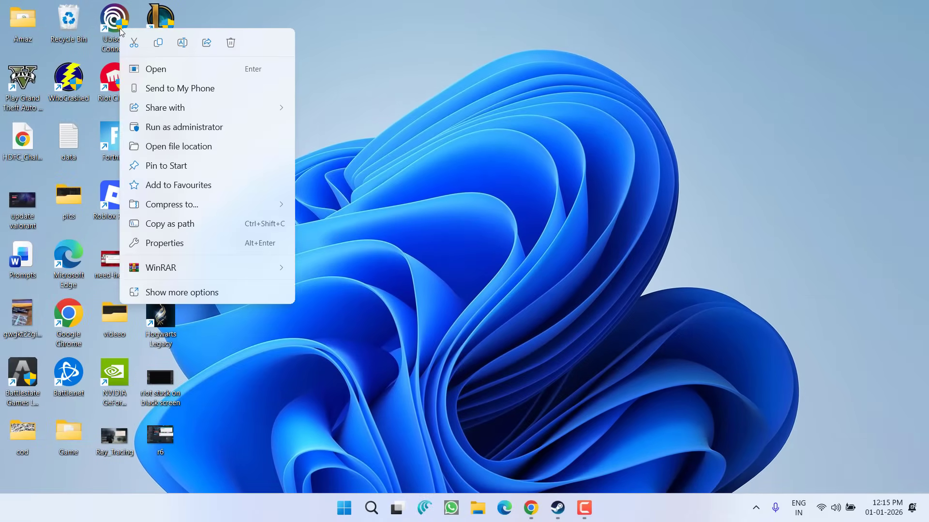
{"action": "left_click", "coordinate": [193, 146]}
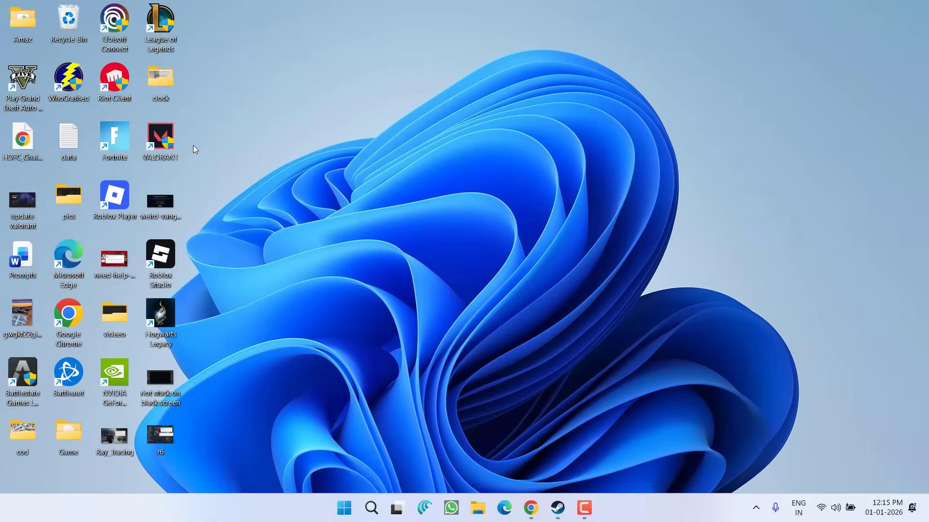
{"action": "key", "text": "super+Up"}
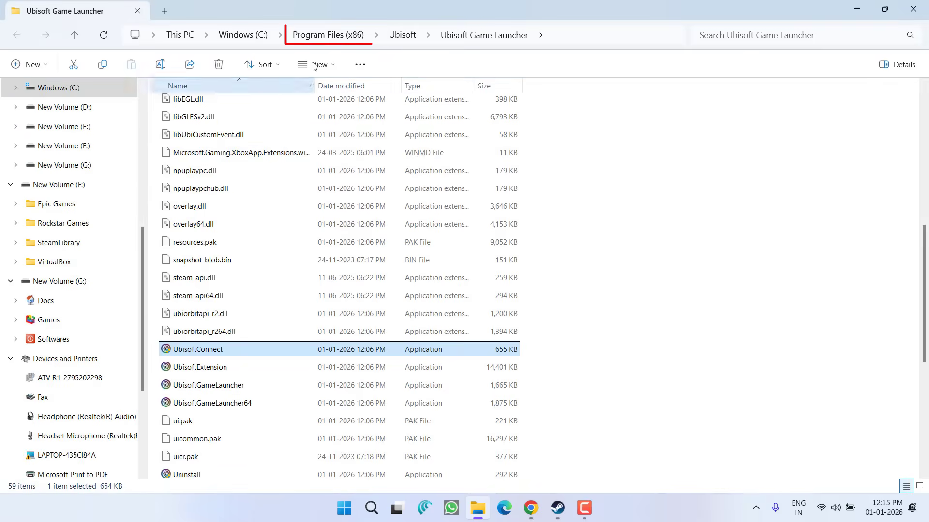
{"action": "left_click", "coordinate": [328, 38]}
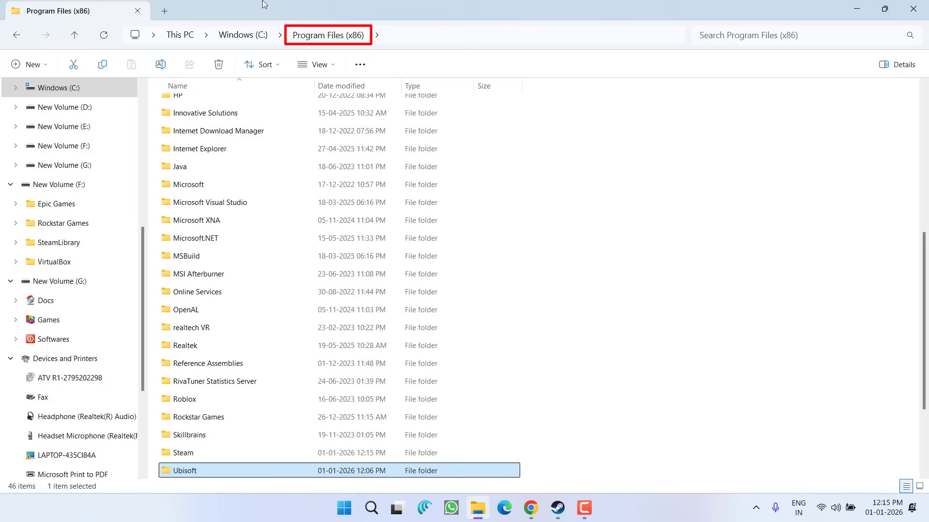
{"action": "scroll", "coordinate": [228, 374], "scroll_direction": "down", "scroll_amount": 2}
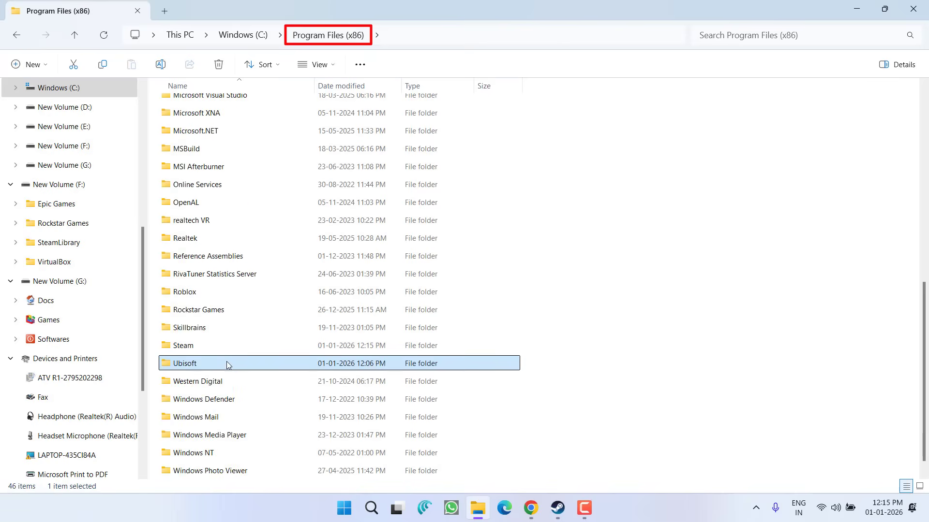
{"action": "right_click", "coordinate": [183, 370]}
Check that the Users group has Full control in the Ubisoft folder's Security permissions
{"action": "left_click", "coordinate": [229, 286]}
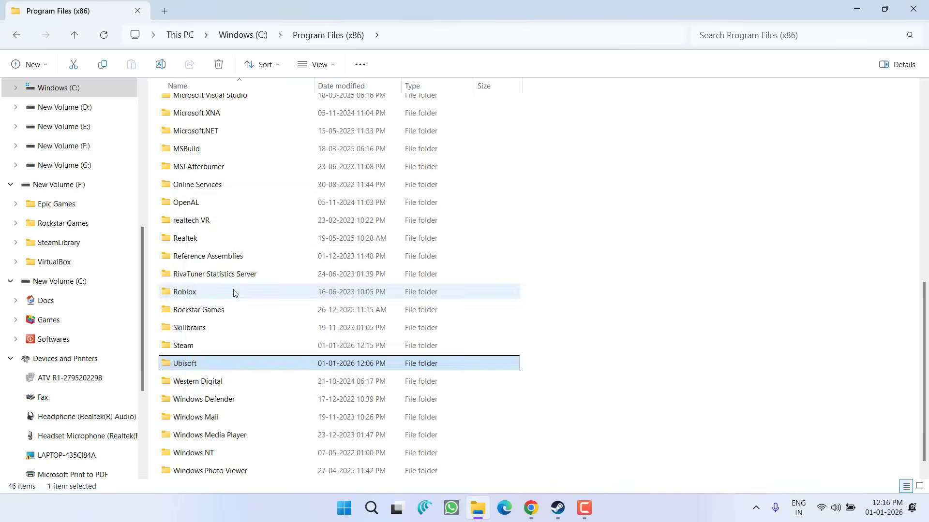
{"action": "left_click", "coordinate": [296, 57]}
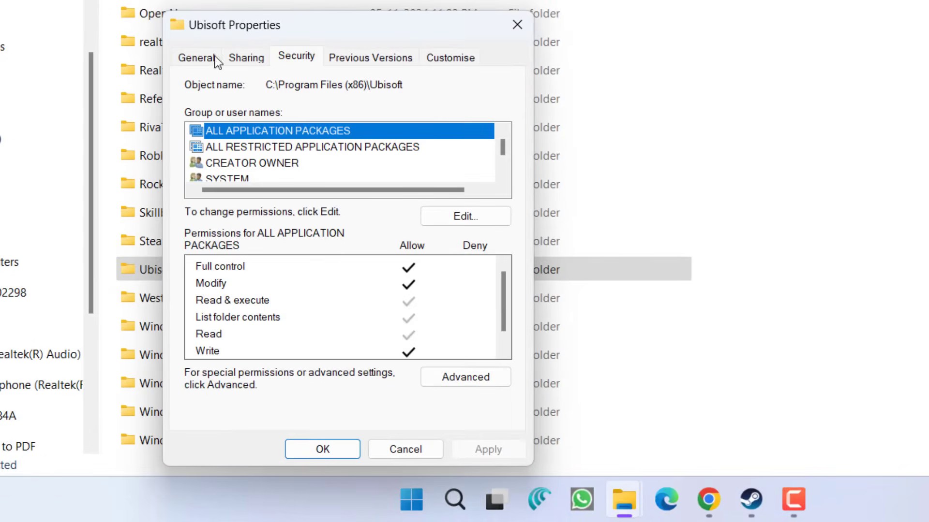
{"action": "scroll", "coordinate": [253, 166], "scroll_direction": "down", "scroll_amount": 2}
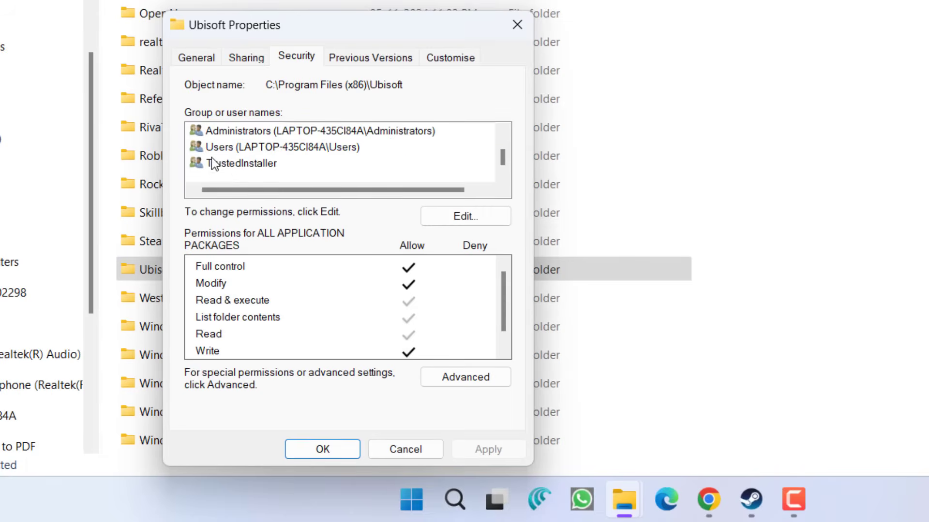
{"action": "left_click", "coordinate": [241, 149]}
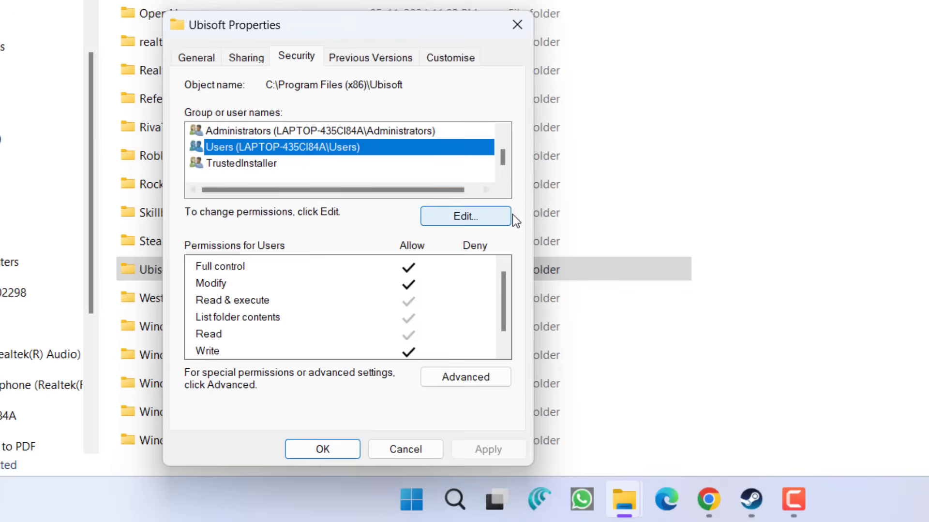
{"action": "left_click", "coordinate": [466, 217]}
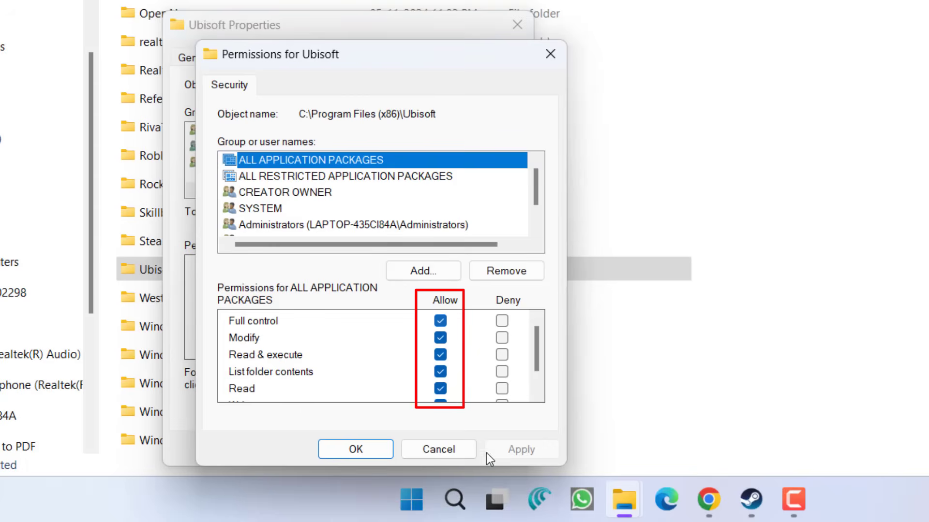
{"action": "left_click", "coordinate": [367, 448]}
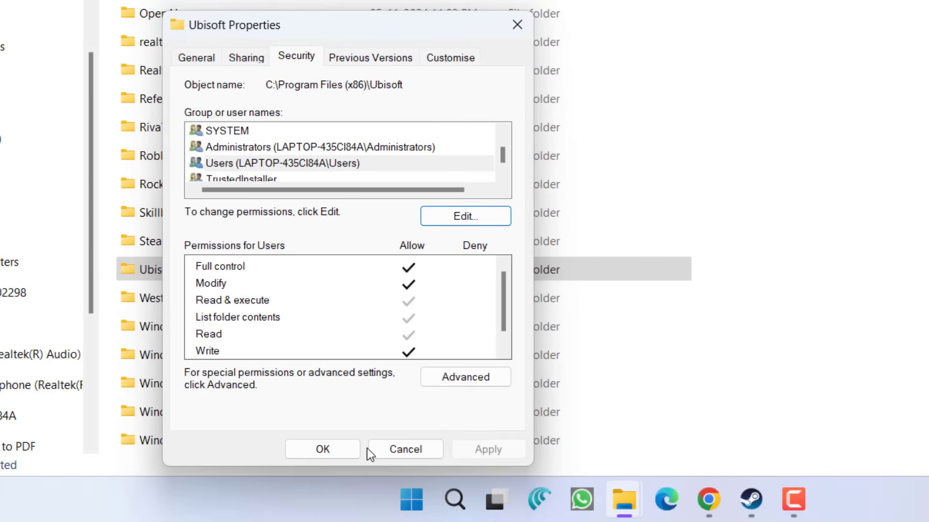
Review the SYSTEM account's permissions, then close the Ubisoft folder's properties
{"action": "left_click", "coordinate": [245, 130]}
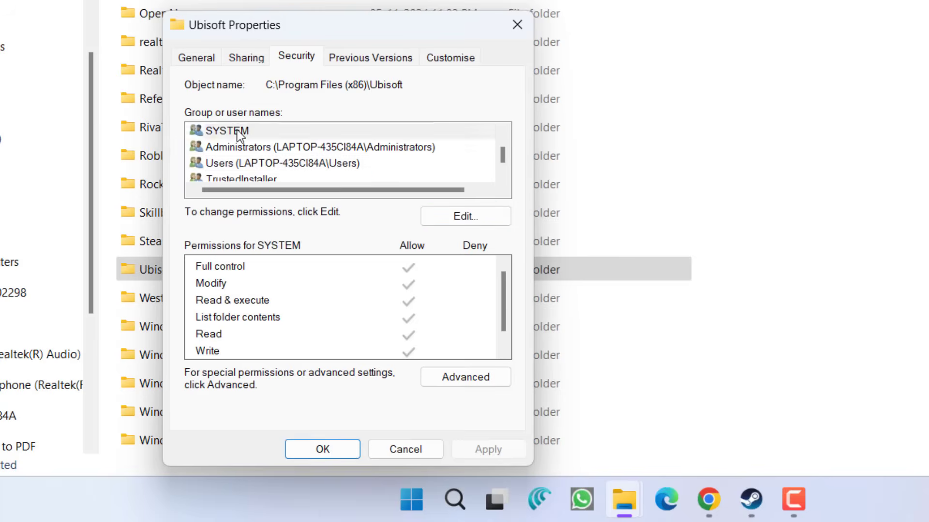
{"action": "left_click", "coordinate": [472, 216]}
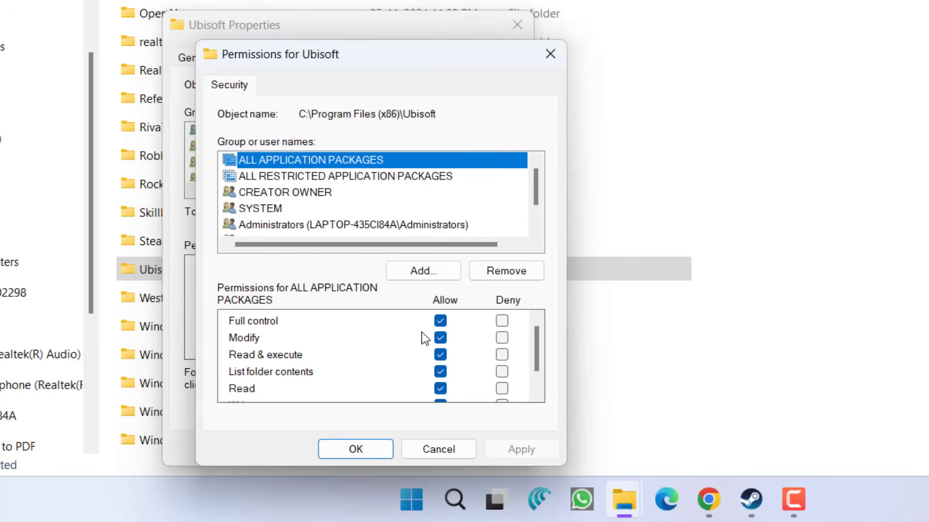
{"action": "scroll", "coordinate": [459, 386], "scroll_direction": "down", "scroll_amount": 2}
{"action": "scroll", "coordinate": [420, 352], "scroll_direction": "up", "scroll_amount": 2}
{"action": "left_click", "coordinate": [378, 451]}
{"action": "left_click", "coordinate": [341, 450]}
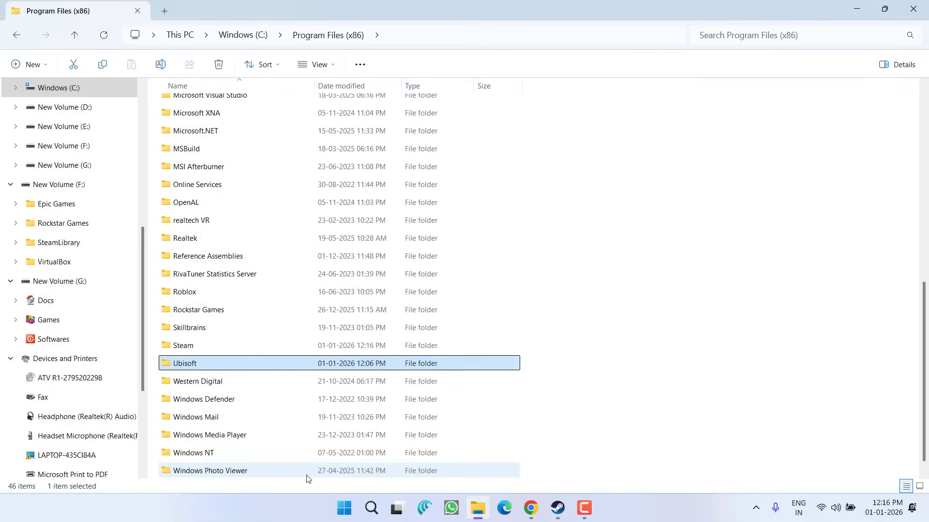
Close File Explorer and switch to the Rainbow Six Siege service status page
{"action": "left_click", "coordinate": [914, 9]}
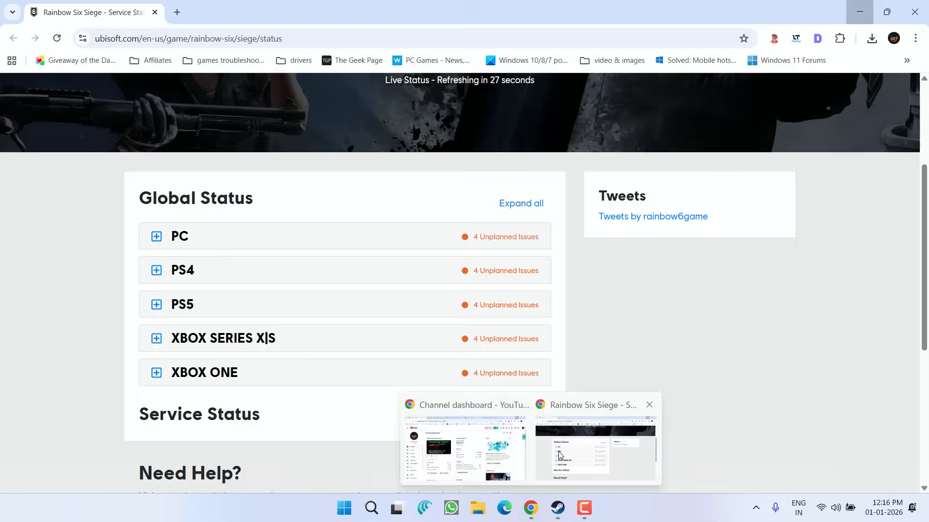
{"action": "mouse_move", "coordinate": [530, 509]}
{"action": "left_click", "coordinate": [560, 456]}
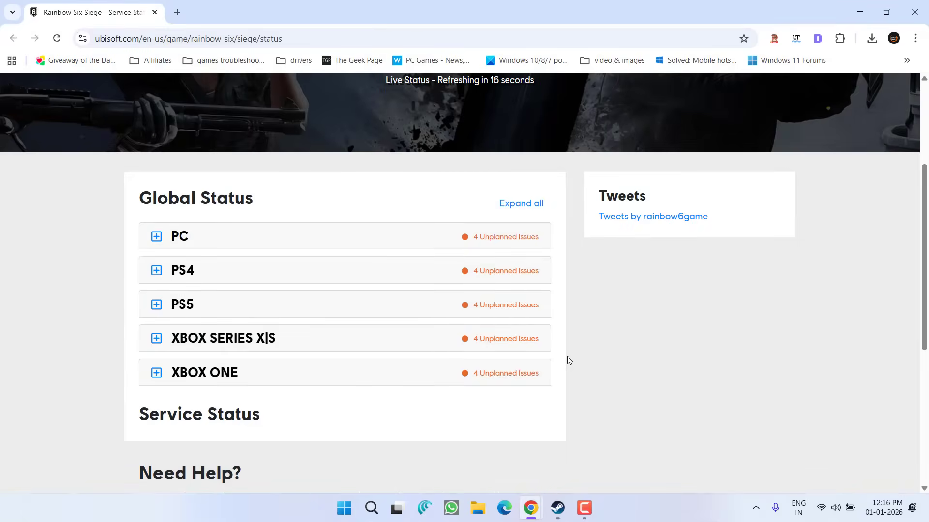
{"action": "key", "text": "F10"}
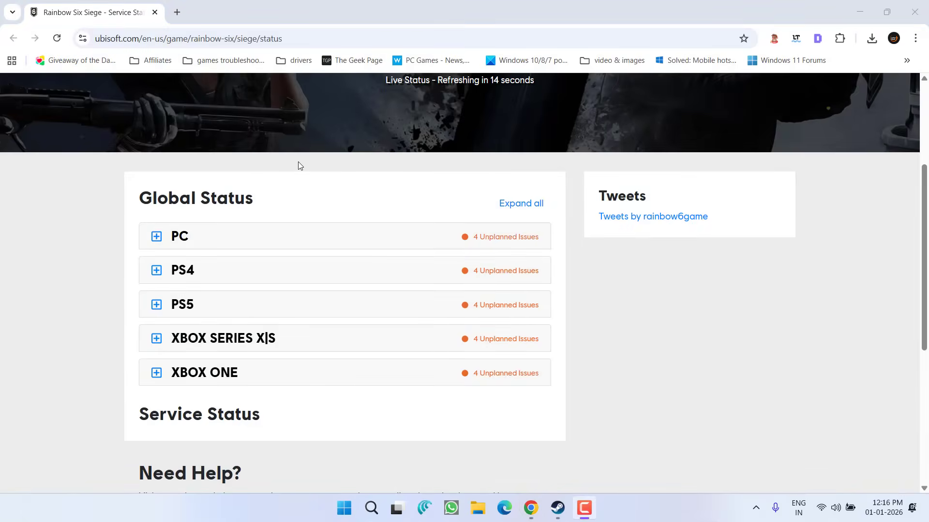
{"action": "scroll", "coordinate": [397, 308], "scroll_direction": "up", "scroll_amount": 3}
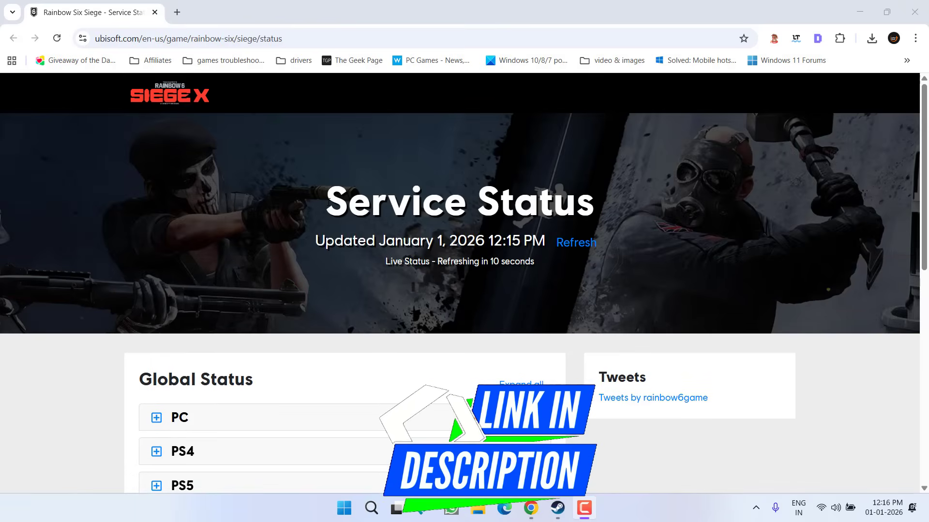
{"action": "left_click_drag", "start_coordinate": [326, 198], "coordinate": [527, 200]}
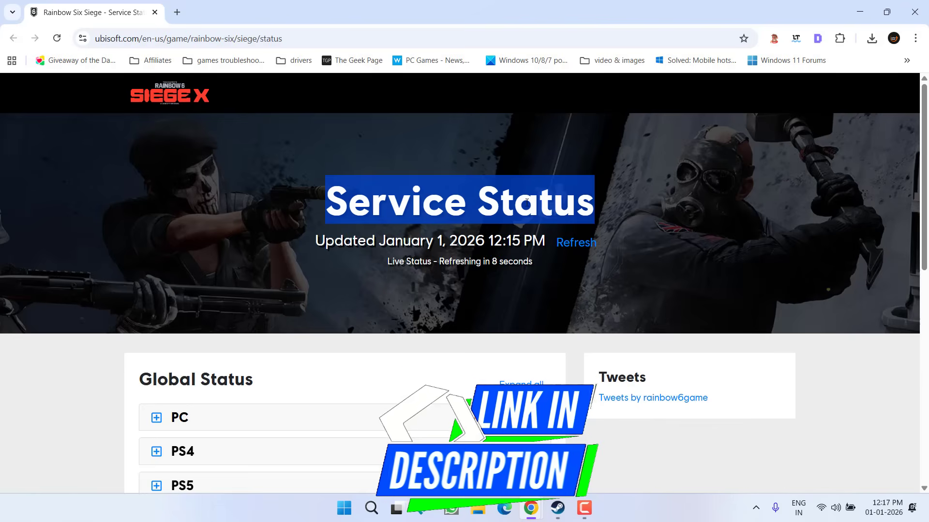
{"action": "scroll", "coordinate": [379, 197], "scroll_direction": "down", "scroll_amount": 2}
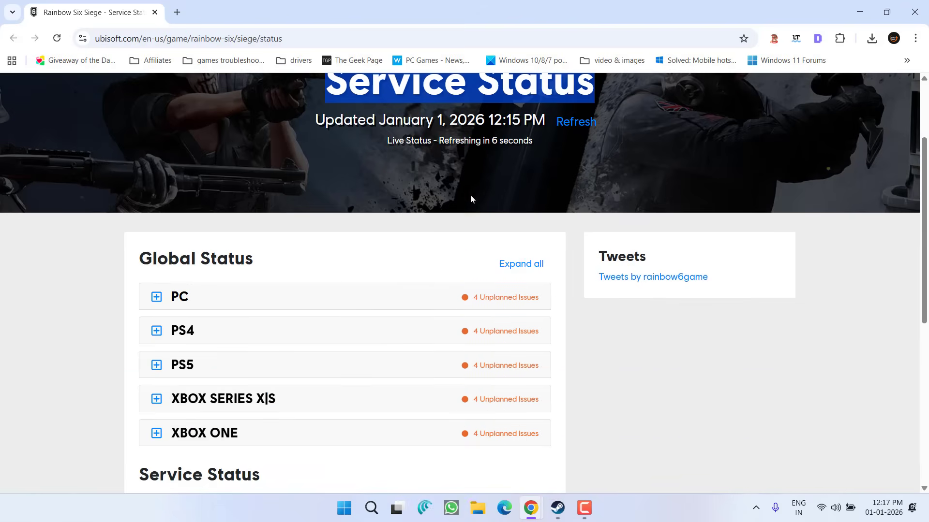
{"action": "scroll", "coordinate": [338, 294], "scroll_direction": "down", "scroll_amount": 2}
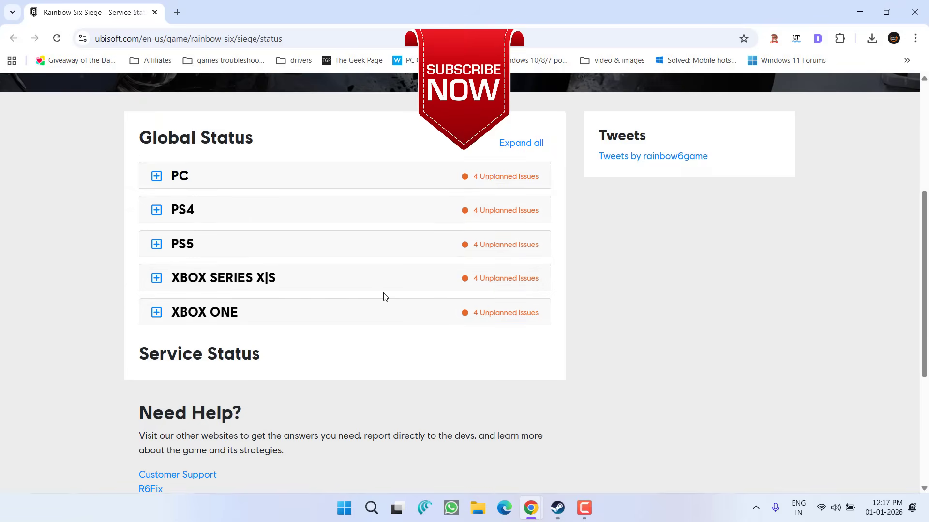
{"action": "scroll", "coordinate": [395, 358], "scroll_direction": "up", "scroll_amount": 4}
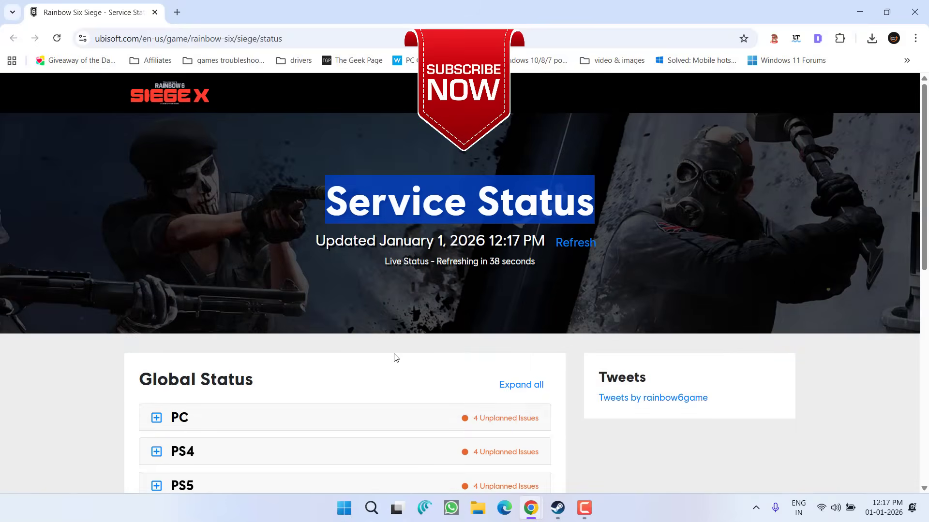